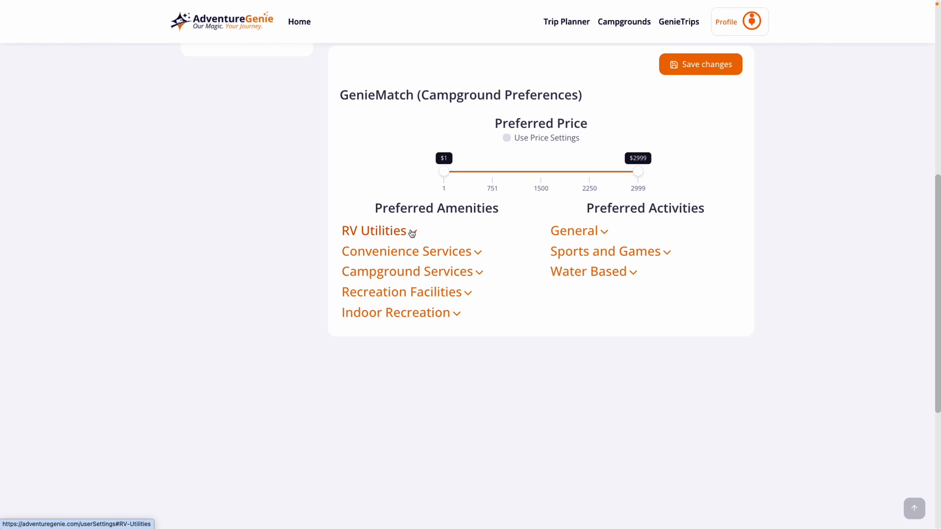
Expand the RV Utilities group in the preferred campground amenities
click(411, 233)
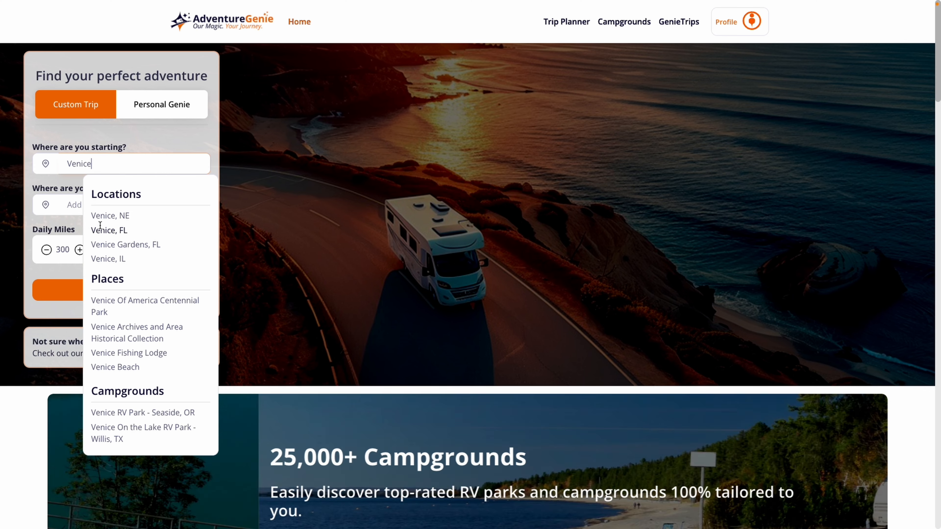
Create a custom trip starting in Venice, FL and headed to Denver, CO
click(97, 230)
click(104, 212)
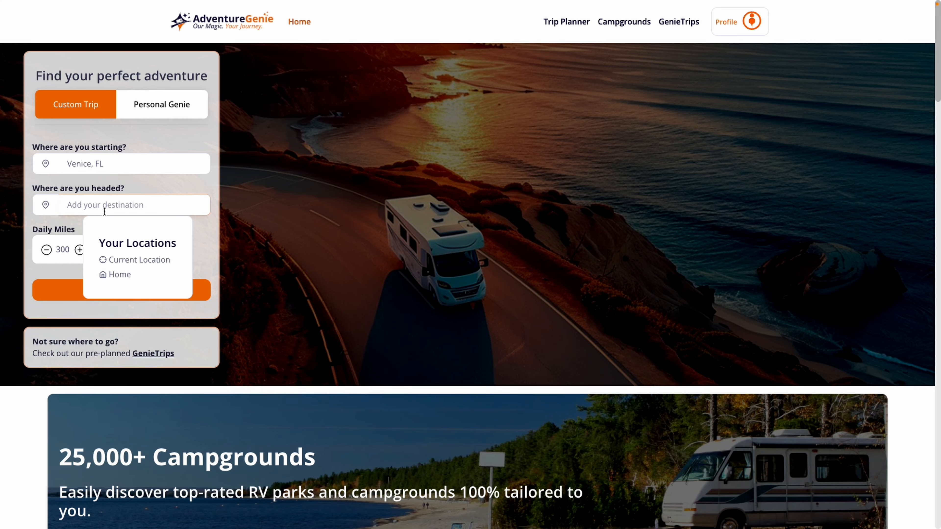
text(Denver)
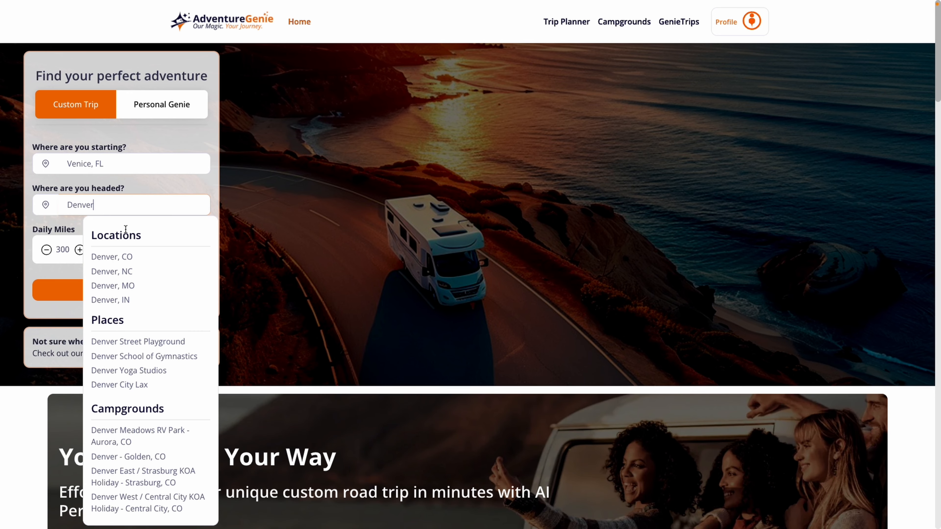
click(118, 256)
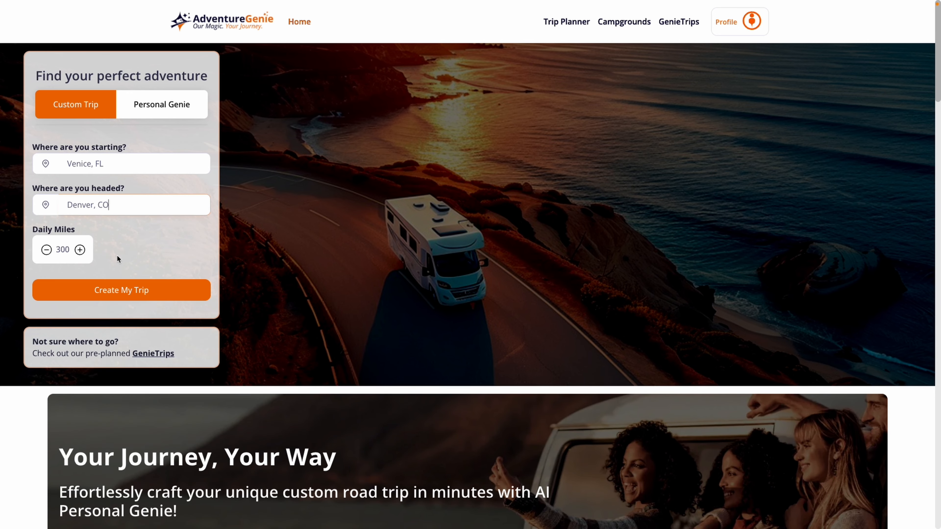
click(119, 291)
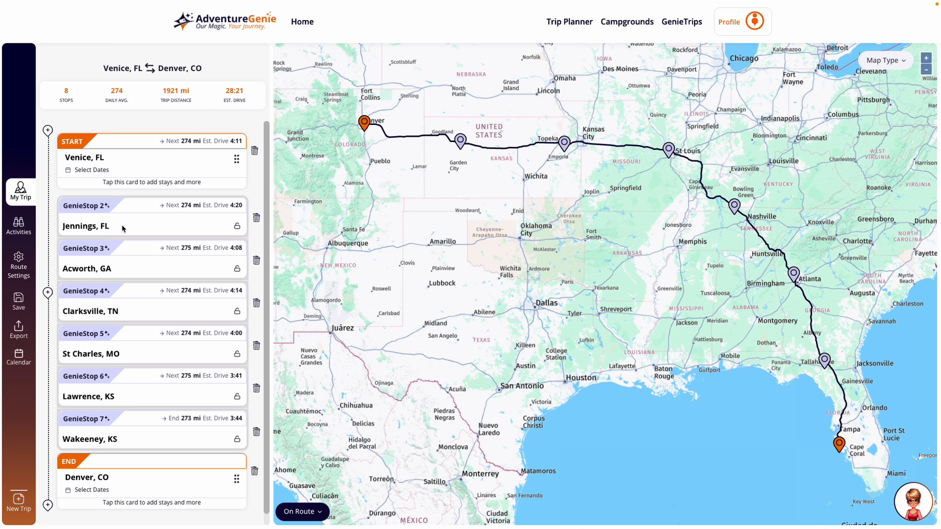
Review the route settings for road types to avoid, cities to avoid and miles distribution
click(27, 268)
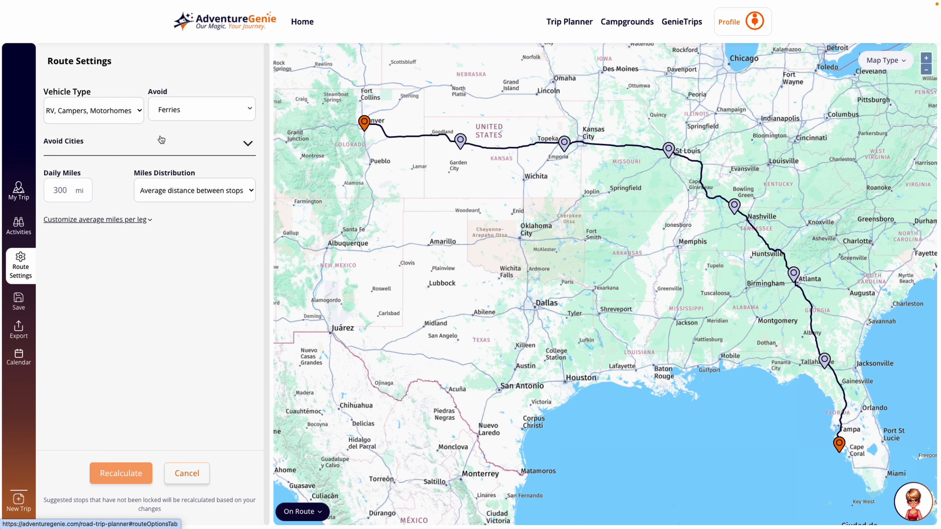
click(178, 117)
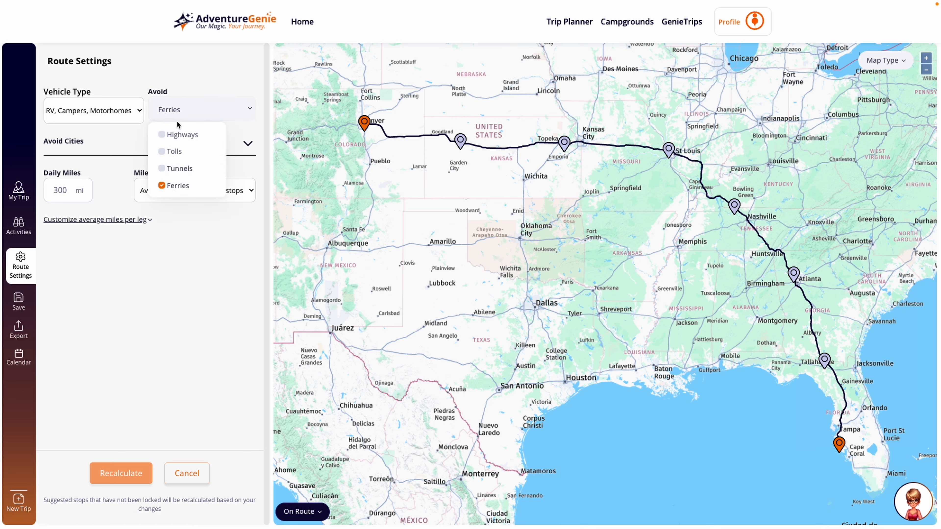
click(130, 154)
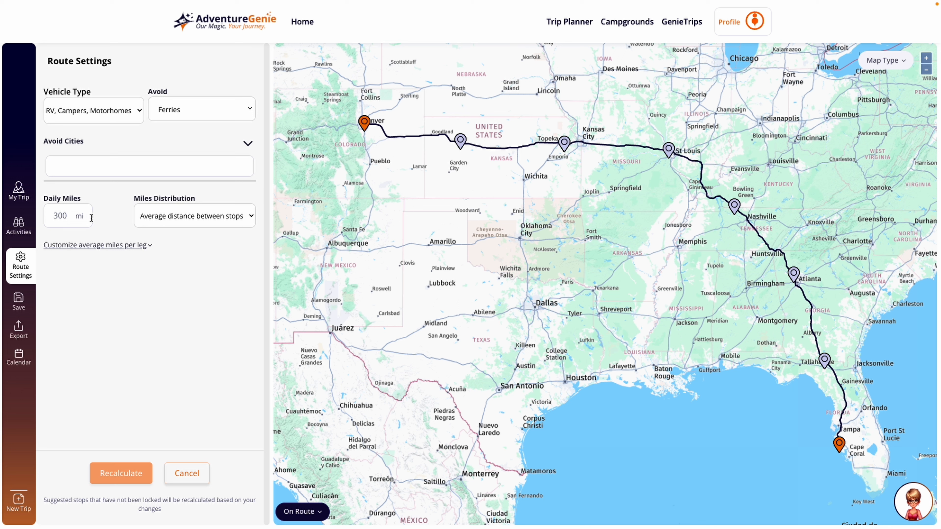
click(185, 217)
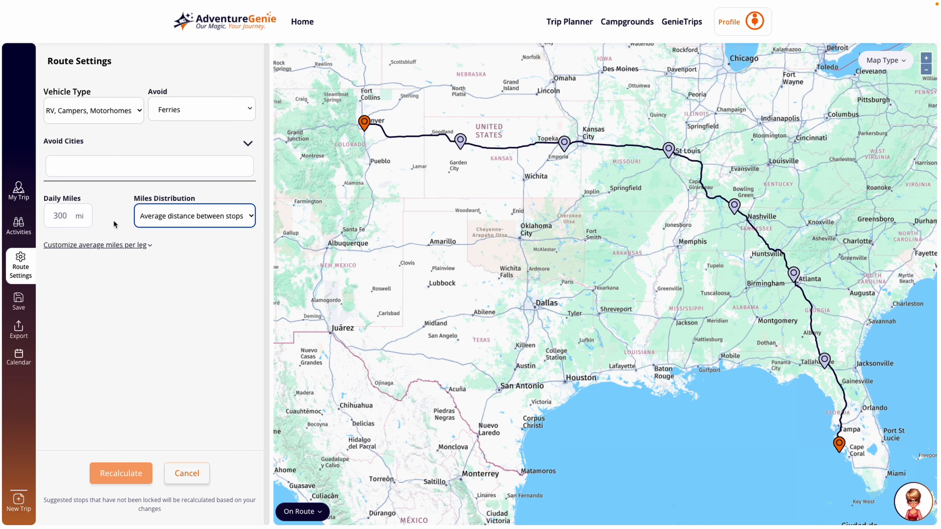
click(154, 219)
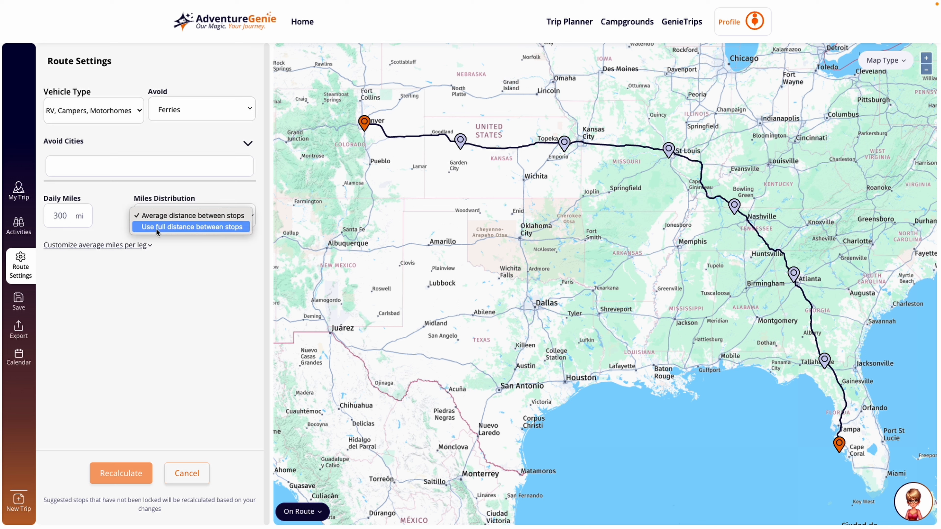
Review the options for customizing average miles per leg, and return to the trip itinerary
click(104, 244)
click(105, 245)
click(99, 288)
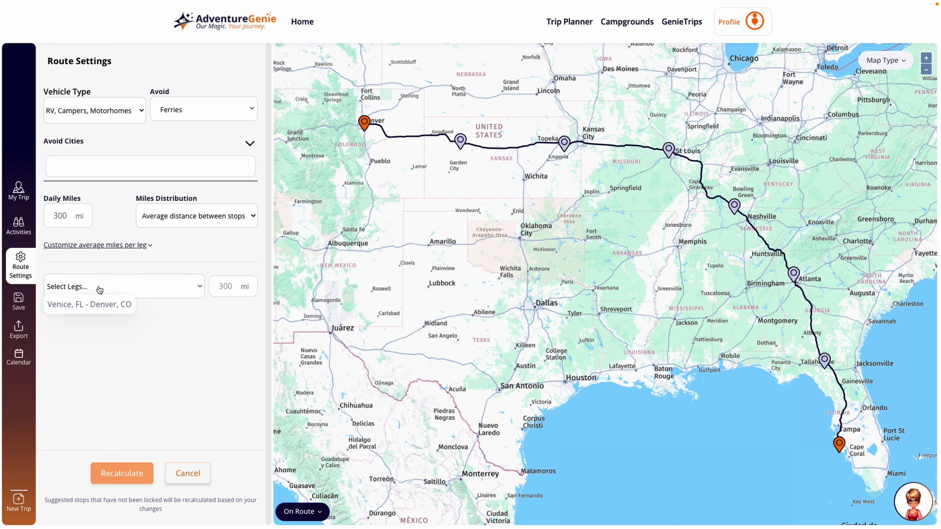
click(100, 305)
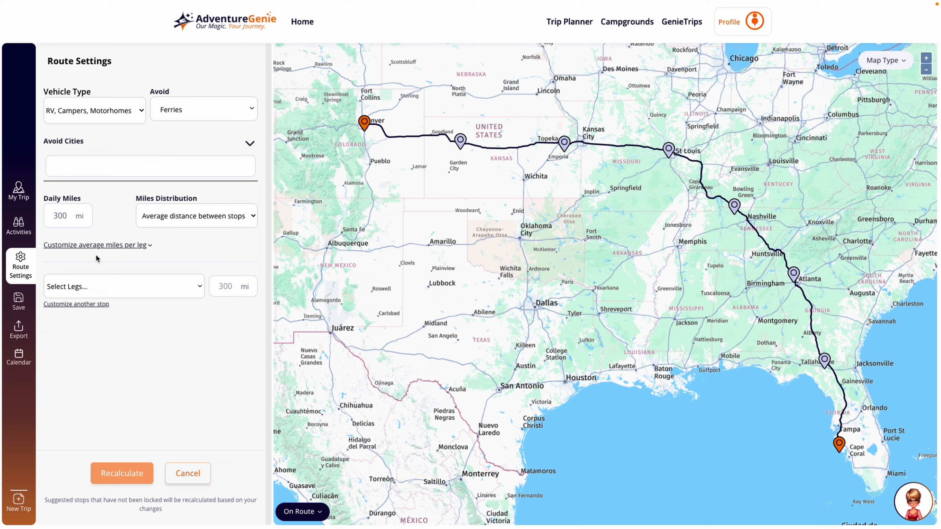
click(21, 191)
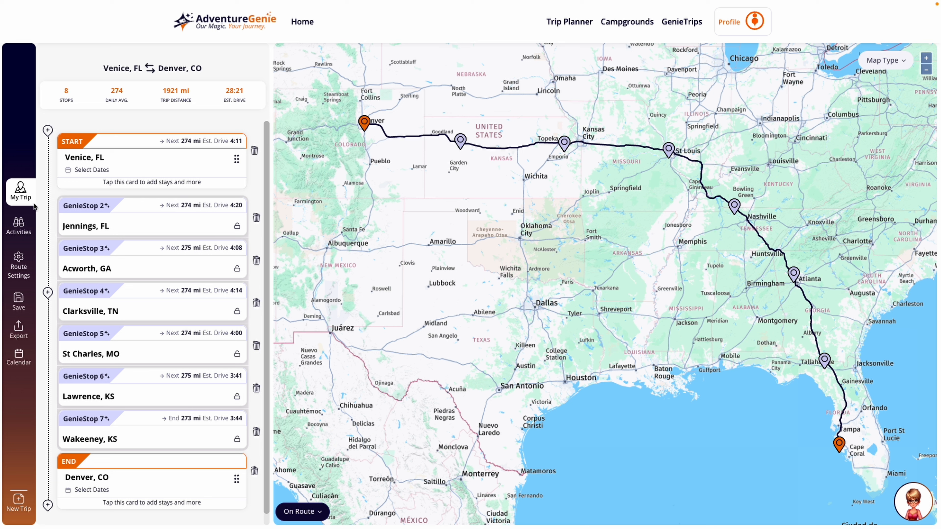
Add Memphis, TN as a stop between Venice and Denver
click(48, 293)
text(Memphis)
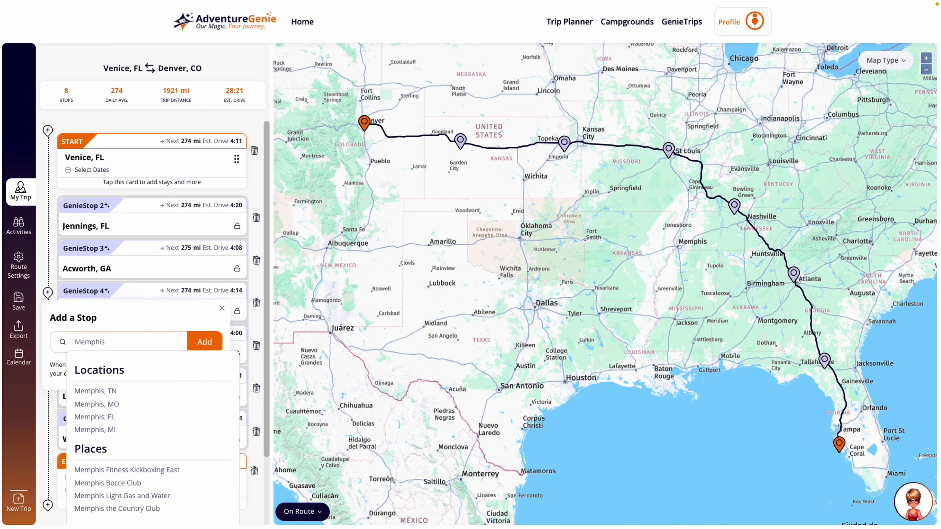
click(95, 391)
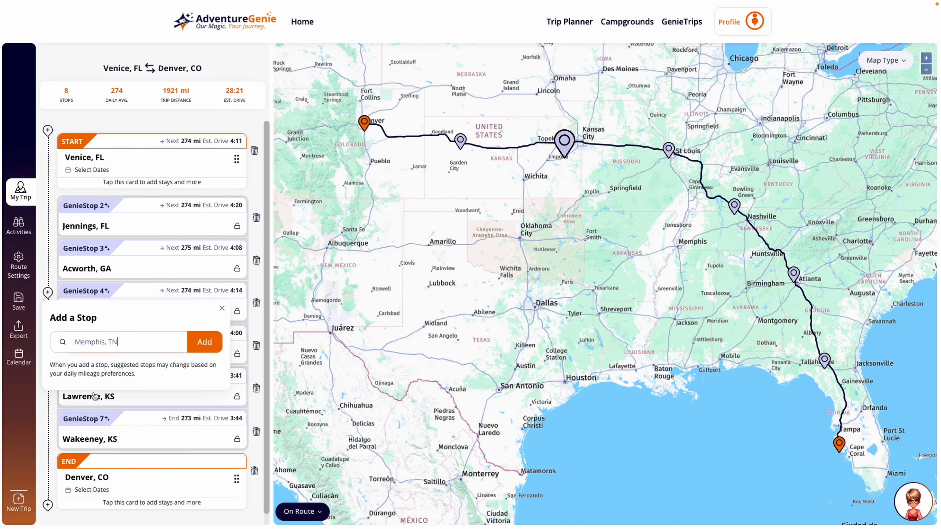
click(204, 342)
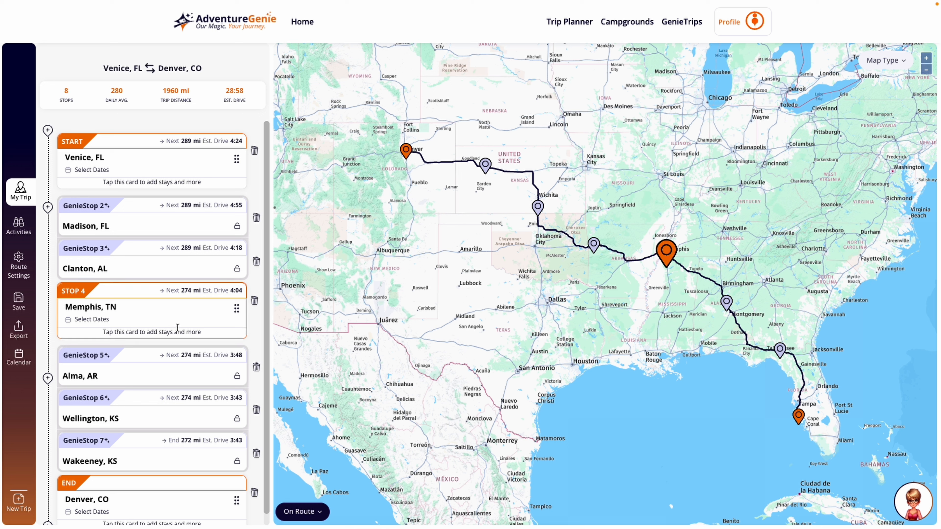
Add Arnold, MO as a stop after Memphis, TN
click(48, 378)
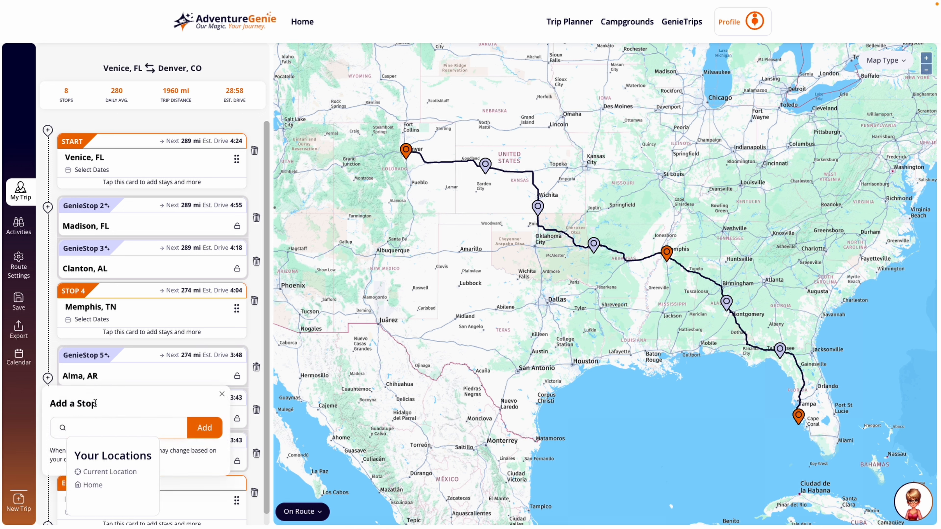
text(Arnold)
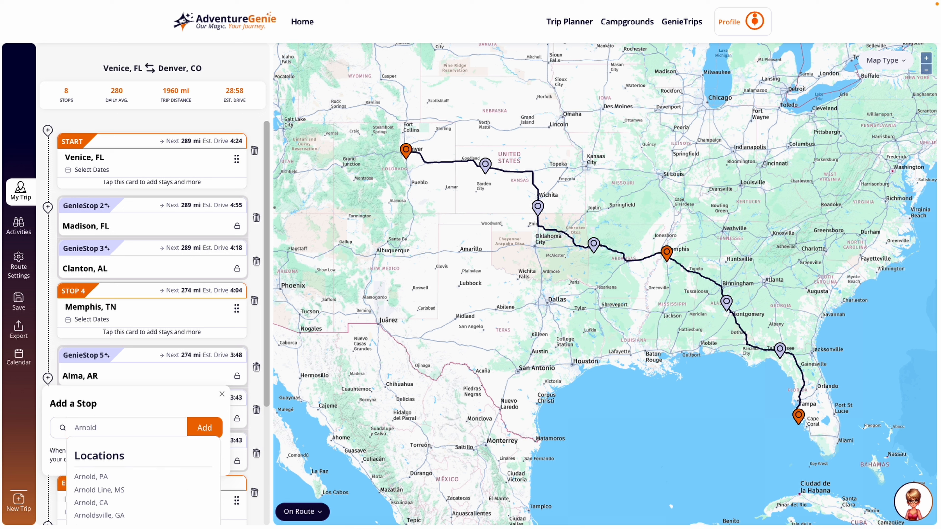
text(, mo)
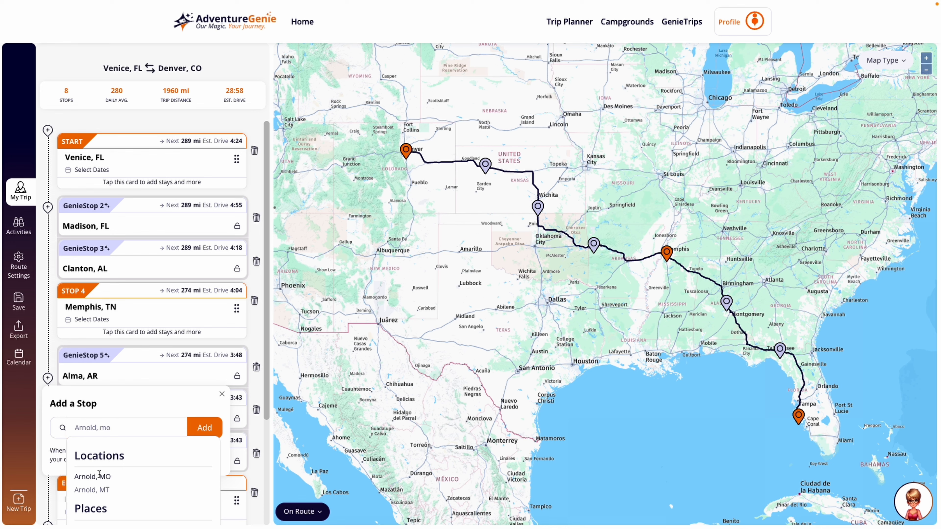
click(105, 475)
click(194, 437)
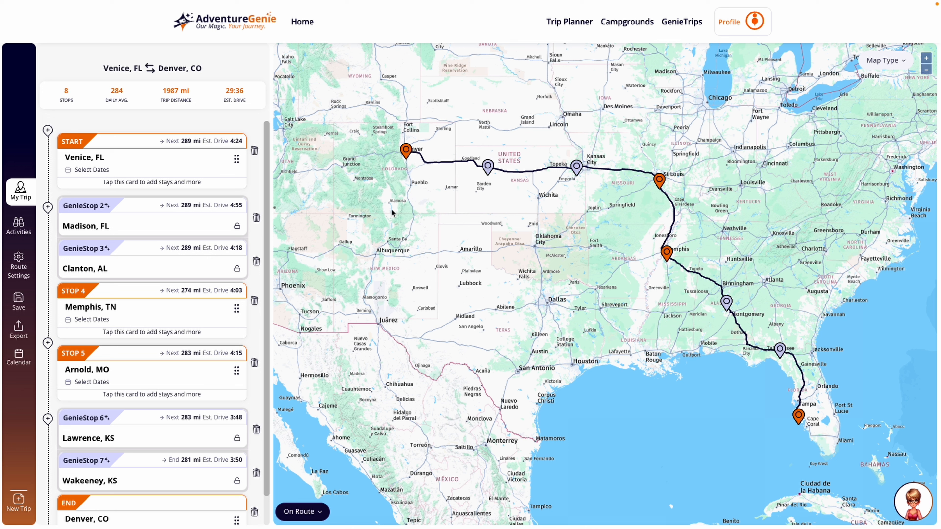
Open the activity planning for the trip
click(23, 231)
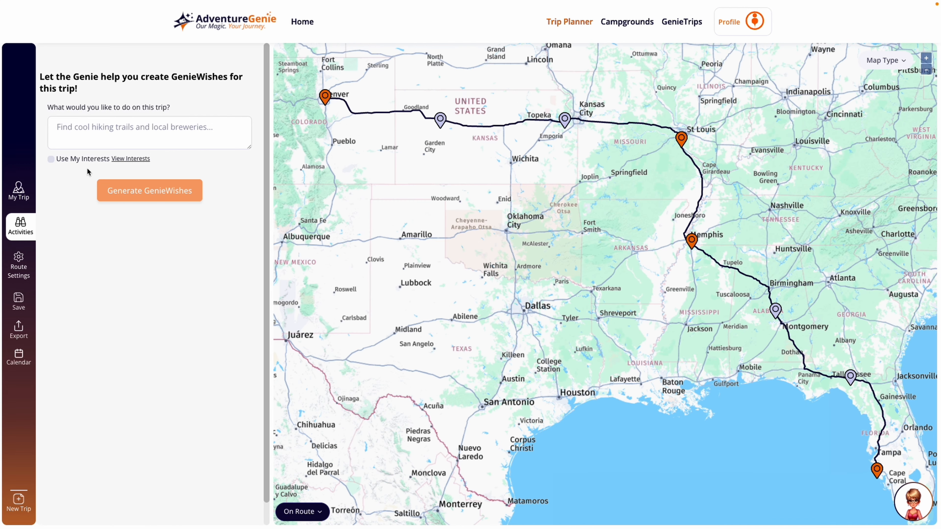
click(97, 131)
text(hiking, kayaking museums)
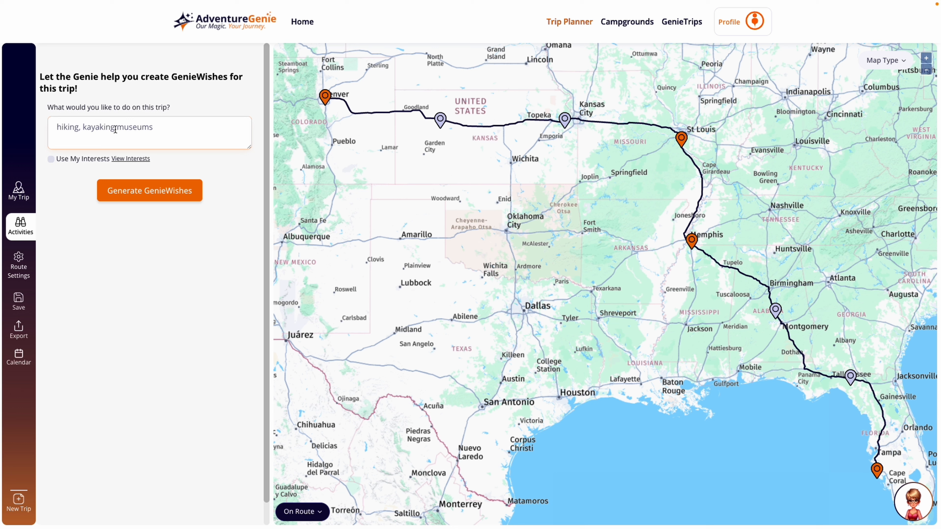
text(,)
drag(171, 128, 60, 116)
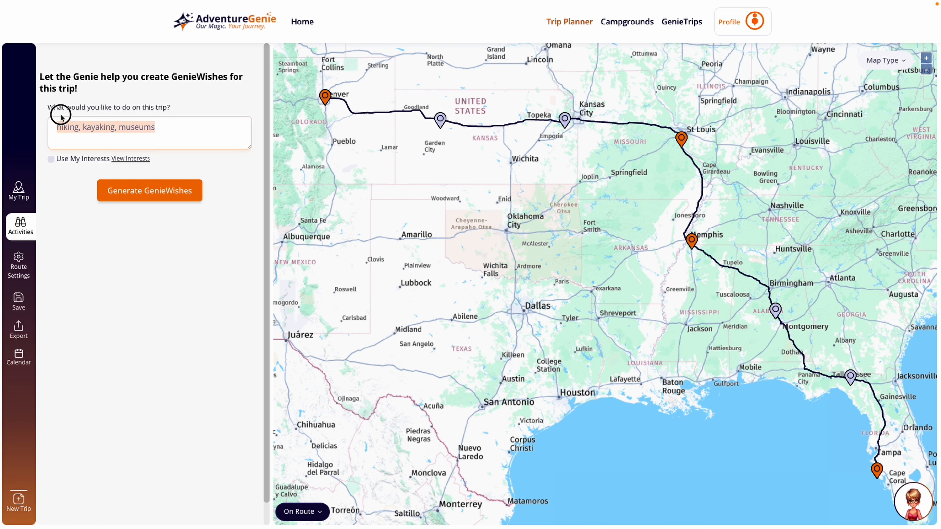
key(BackSpace)
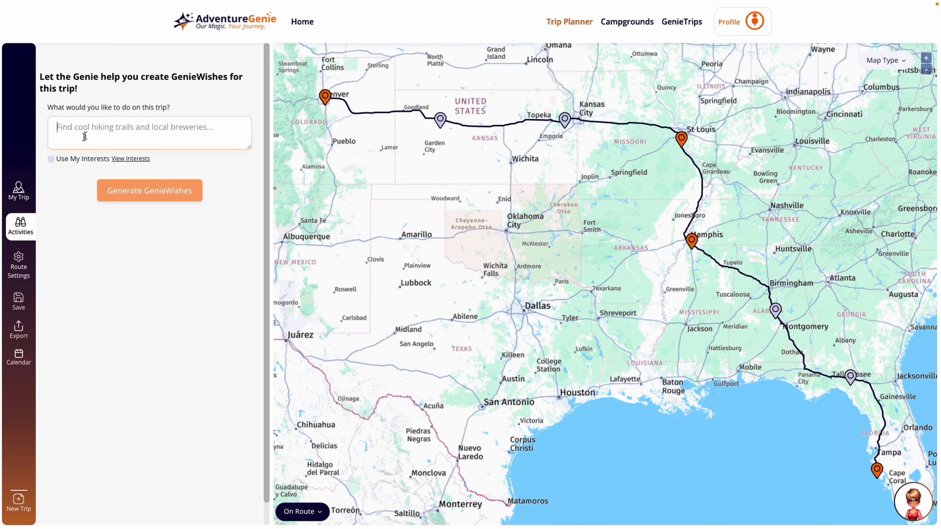
Use the saved interests for this trip, review them without editing, and generate GenieWishes from them
click(52, 160)
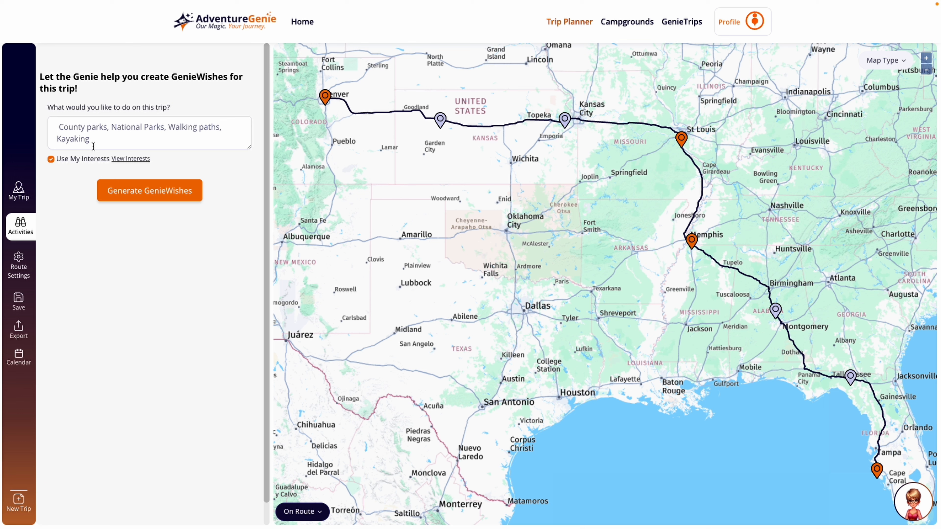
click(122, 159)
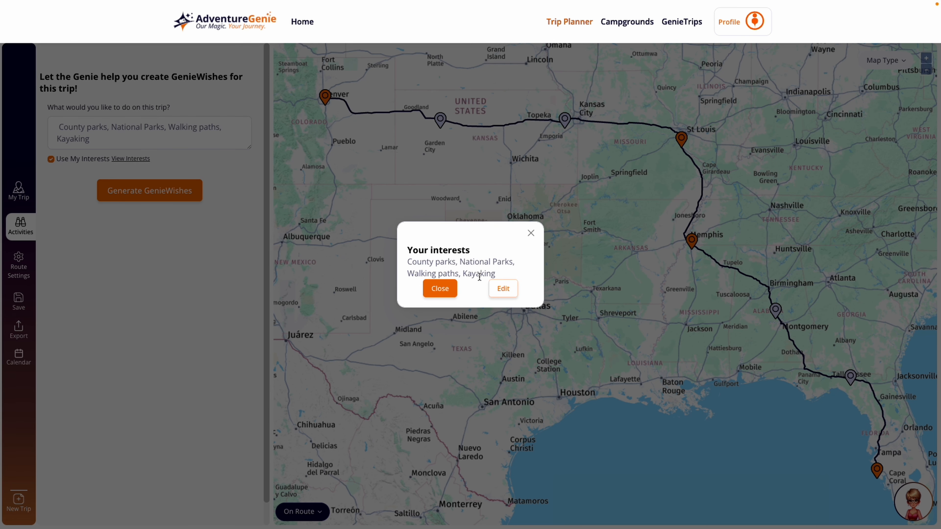
click(515, 297)
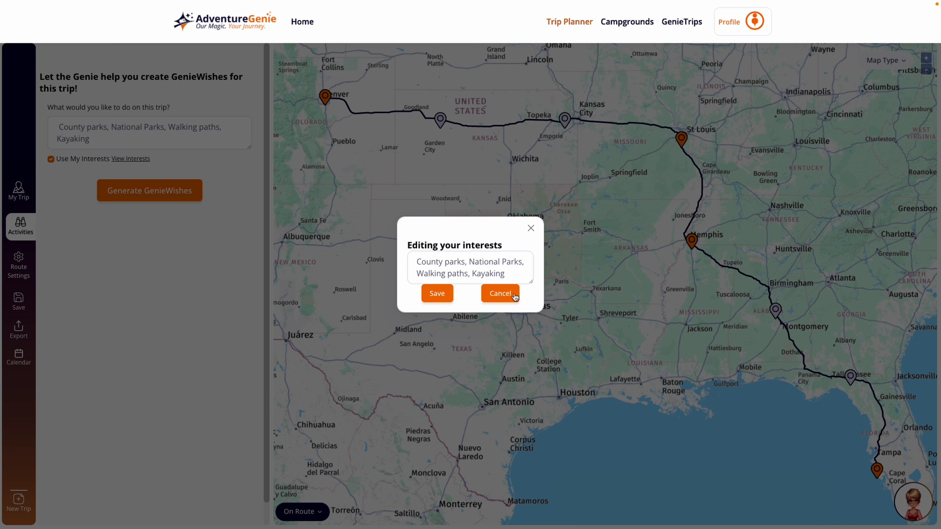
click(530, 230)
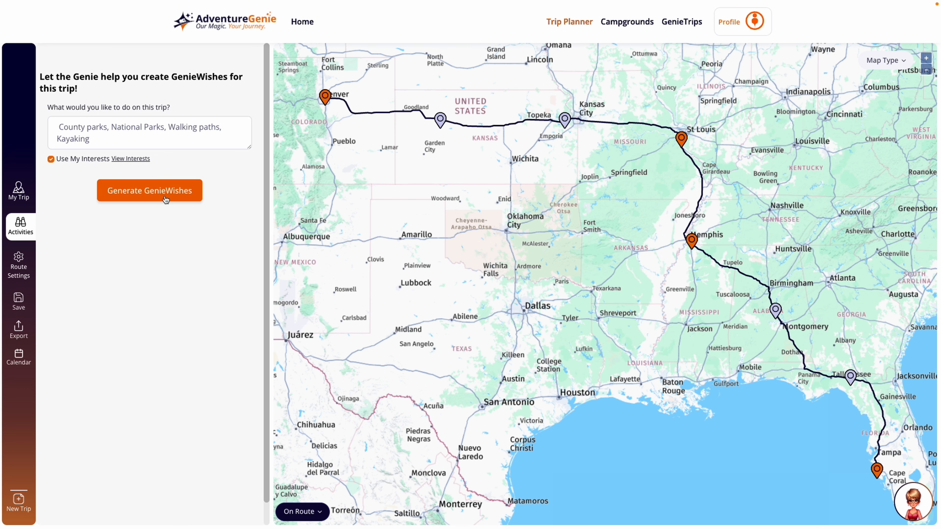
click(157, 194)
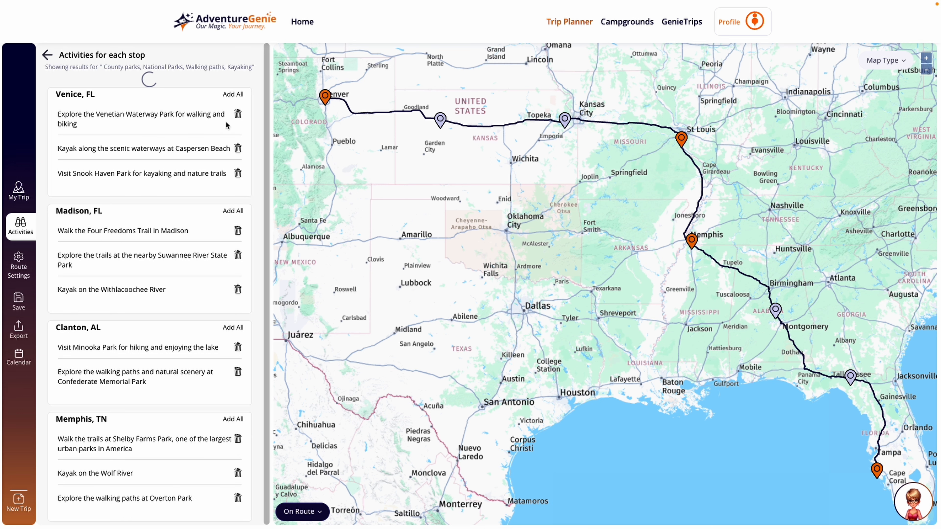
Delete all three suggested activities for Venice, FL
click(238, 115)
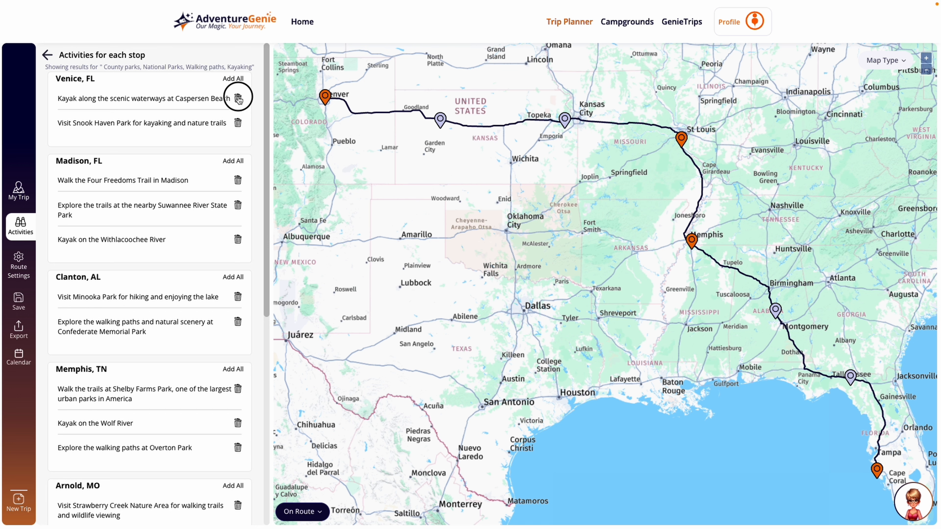
click(238, 99)
click(238, 98)
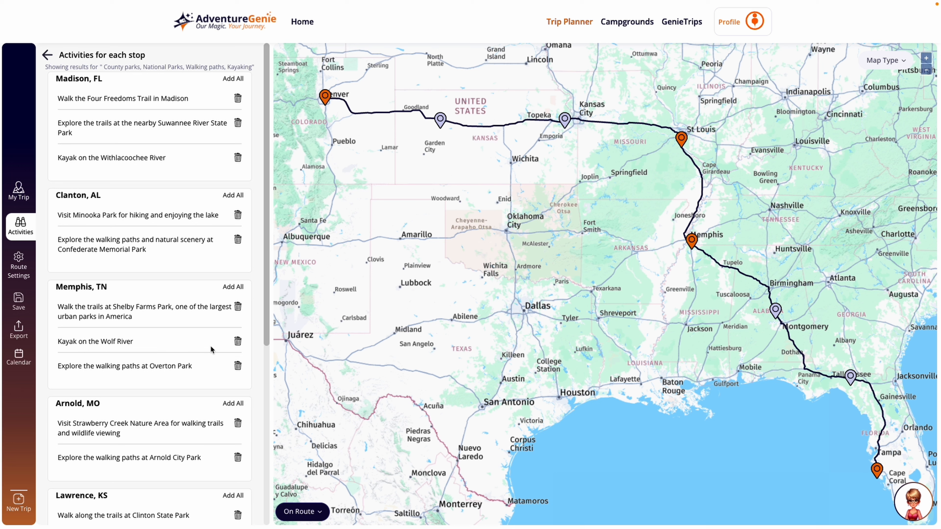
Delete the Shelby Farms Park and Overton Park suggestions for Memphis, TN, and add the remaining Wolf River kayaking activity to the trip
click(238, 307)
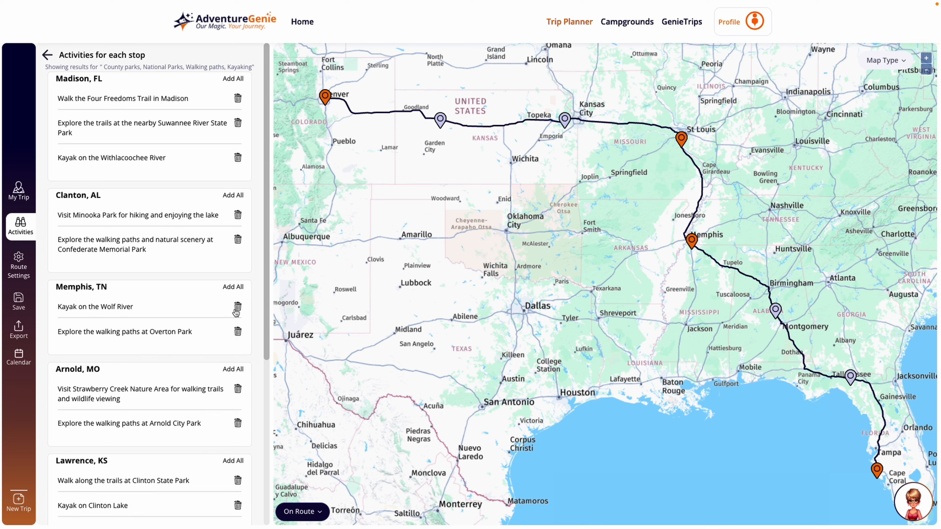
click(237, 331)
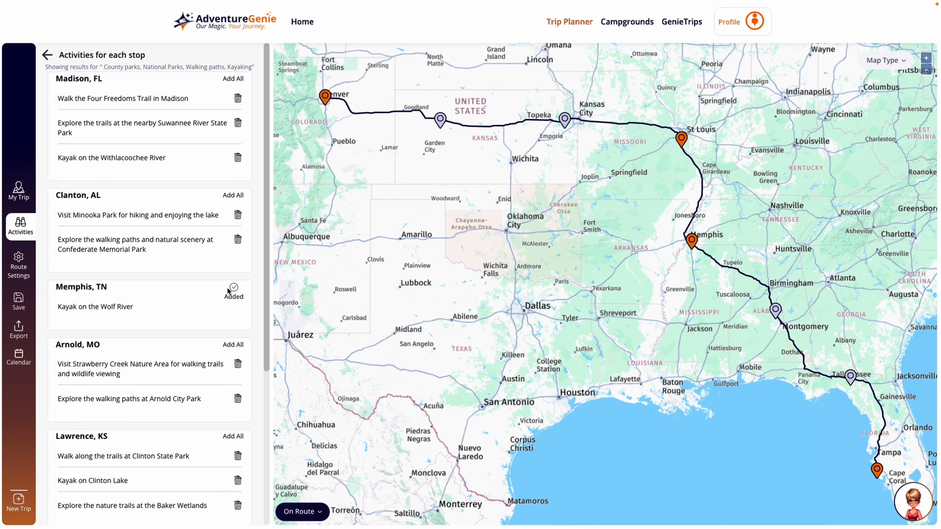
Return to the trip itinerary and view the activities listed for the Memphis, TN stop
click(21, 188)
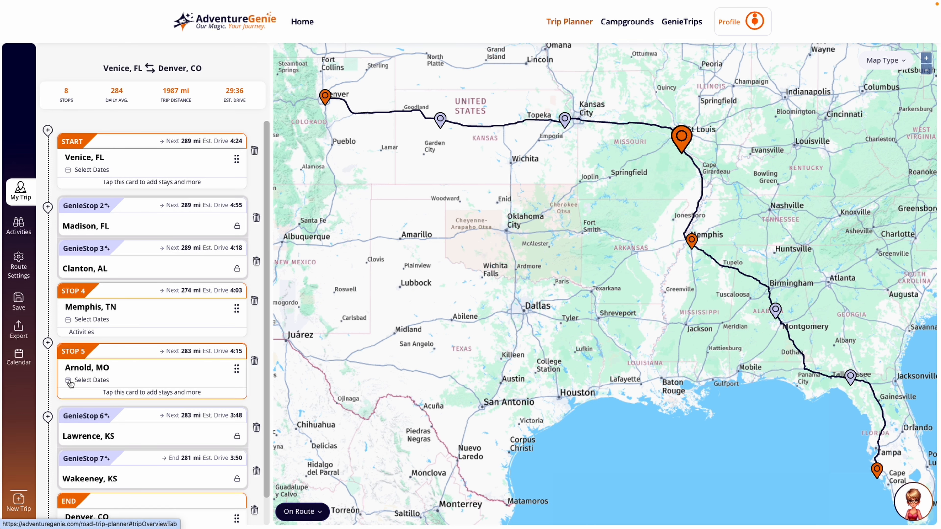
click(75, 332)
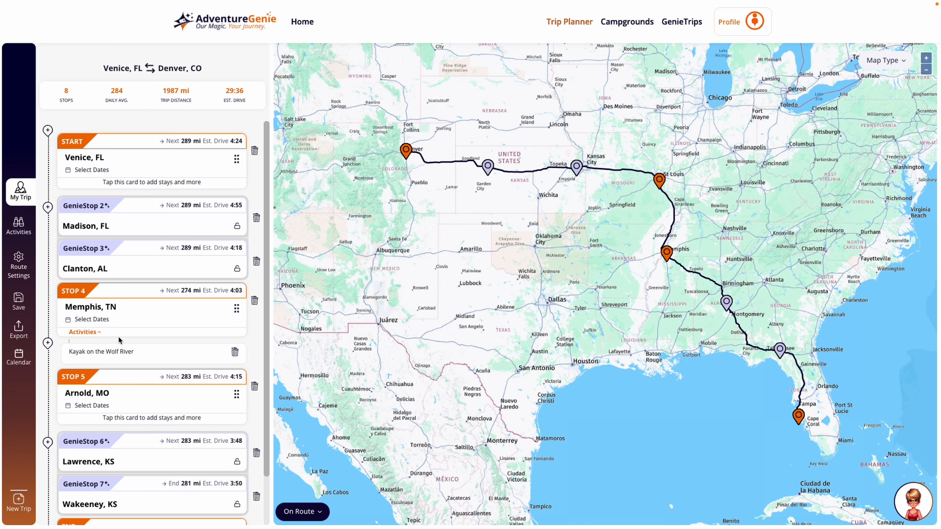
click(125, 306)
Save the trip under the name "Custom Trip Venice to Denver"
click(21, 304)
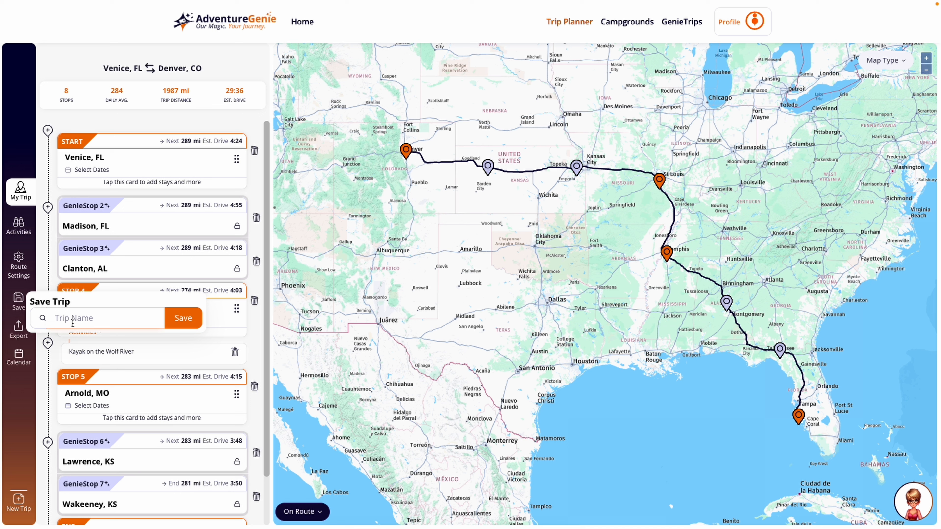
text(Custom Trip Venice to Denver)
click(184, 317)
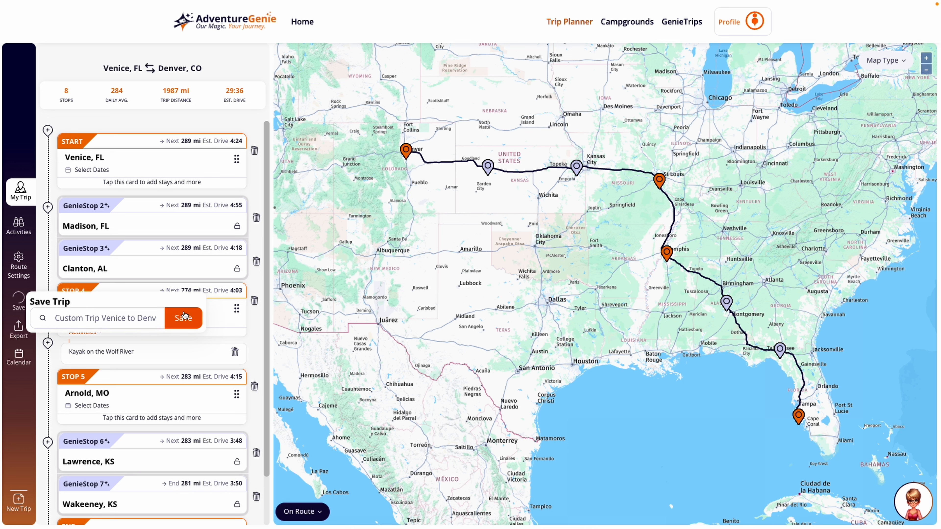